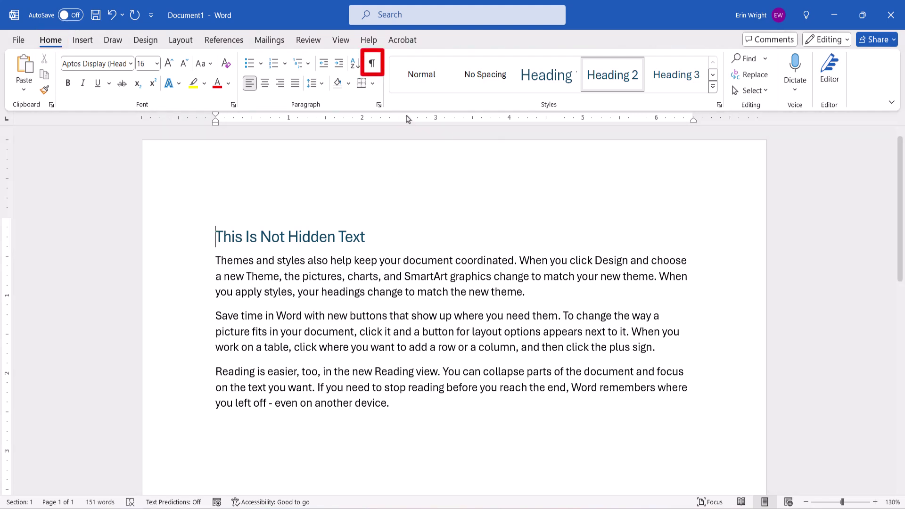
- Turn on Show/Hide ¶ and expand Find and Replace to its Format options list
{"action": "left_click", "coordinate": [373, 65]}
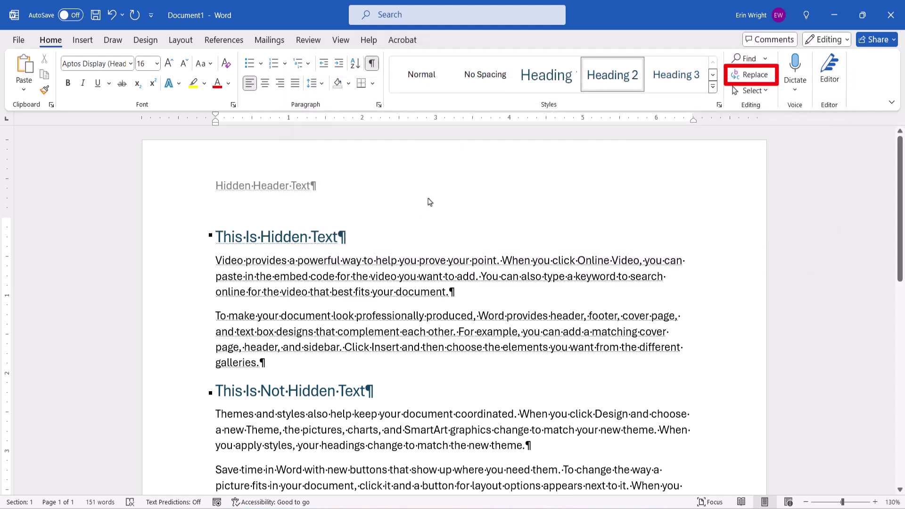
{"action": "left_click", "coordinate": [756, 74]}
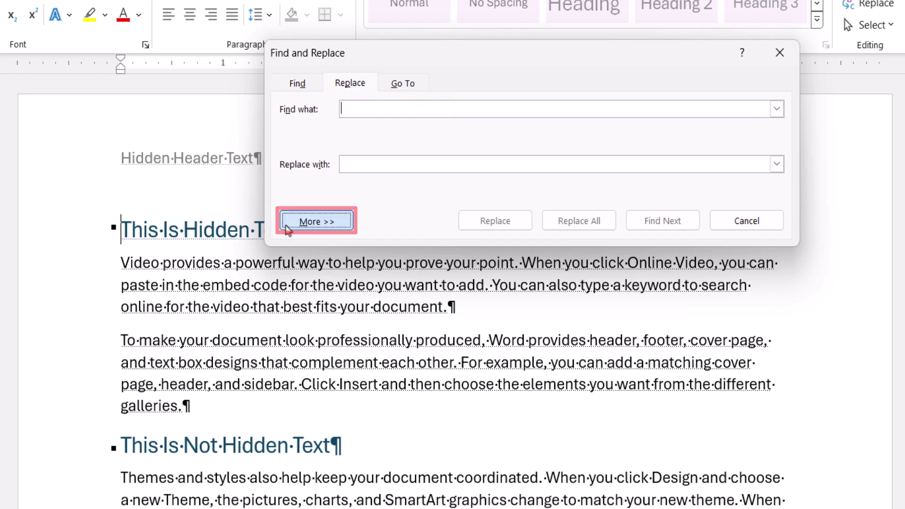
{"action": "left_click", "coordinate": [316, 220]}
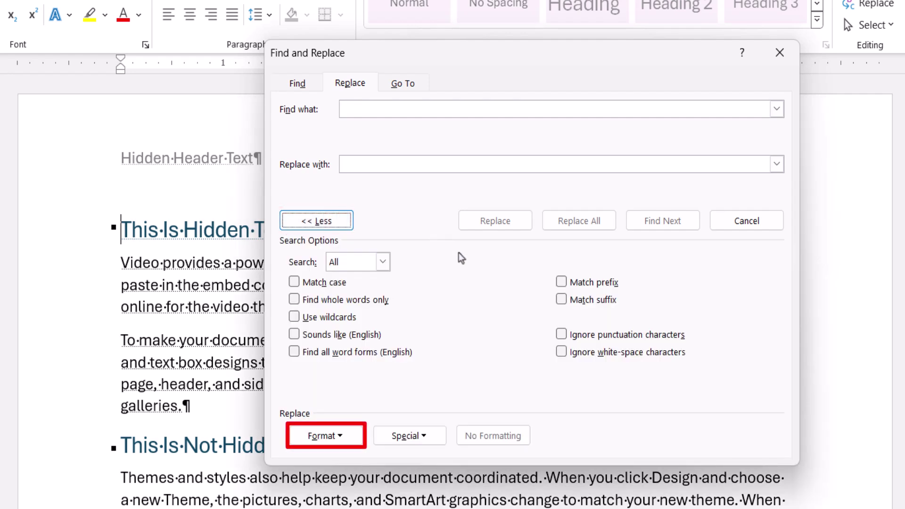
{"action": "left_click", "coordinate": [335, 436]}
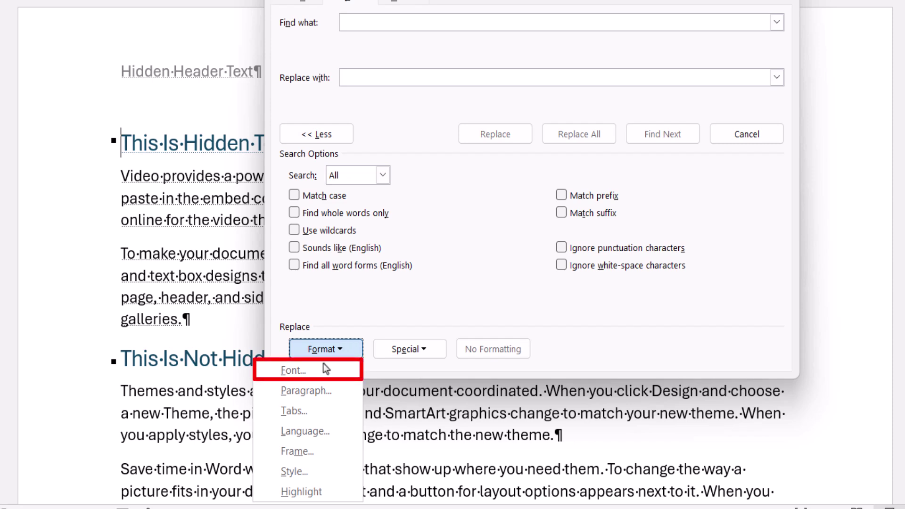
- Set the Find formatting to Font: Hidden, leaving search and replacement text empty
{"action": "left_click", "coordinate": [311, 371]}
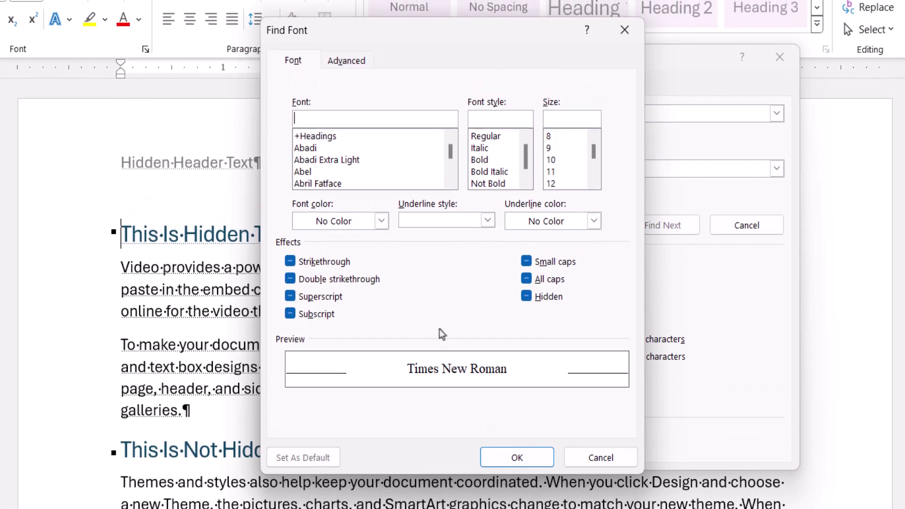
{"action": "left_click", "coordinate": [526, 297]}
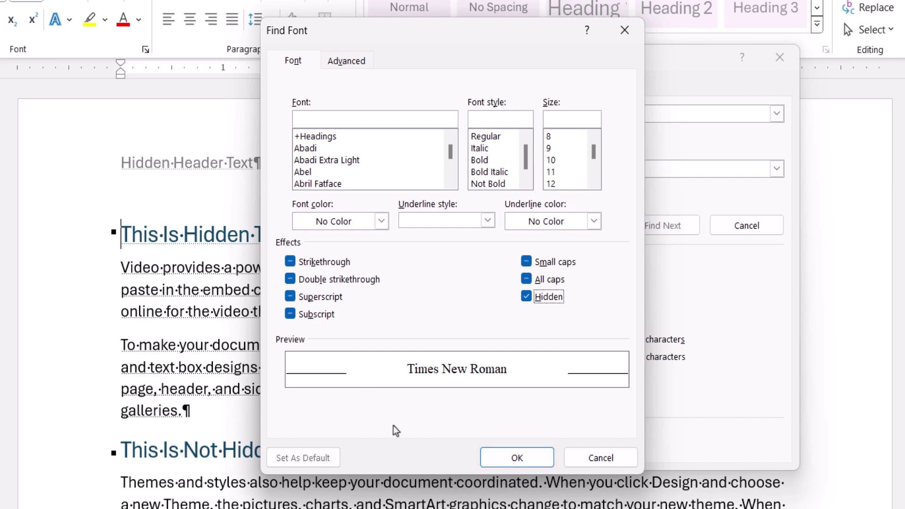
{"action": "left_click", "coordinate": [516, 457]}
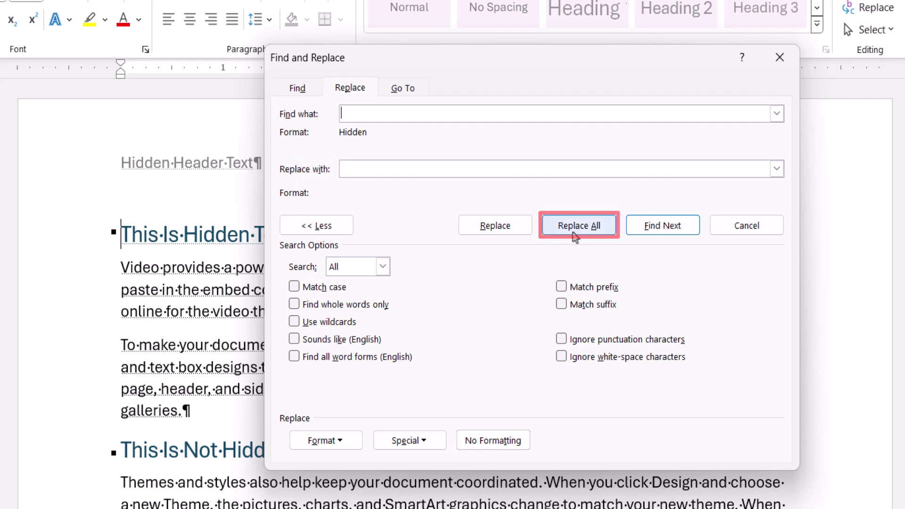
- Replace all Hidden-formatted text with nothing, acknowledge the count, and close the dialog
{"action": "left_click", "coordinate": [574, 229]}
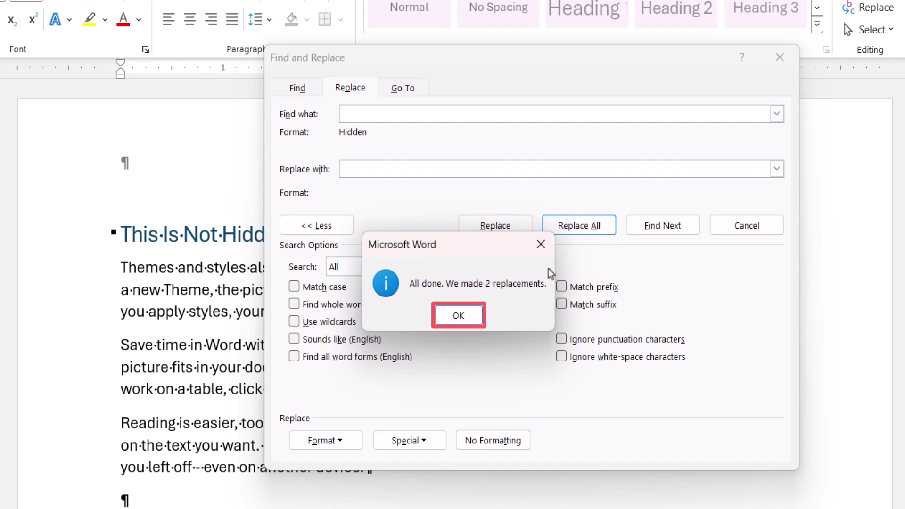
{"action": "left_click", "coordinate": [458, 316]}
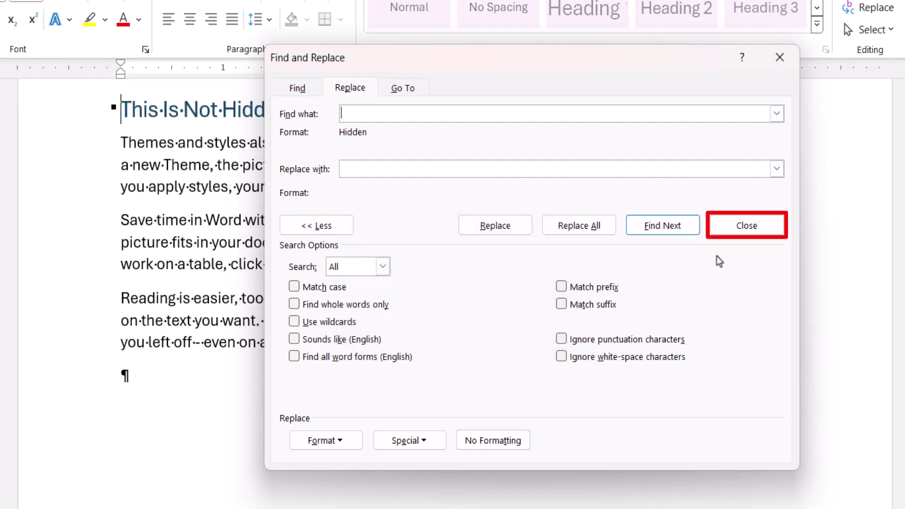
{"action": "left_click", "coordinate": [746, 225]}
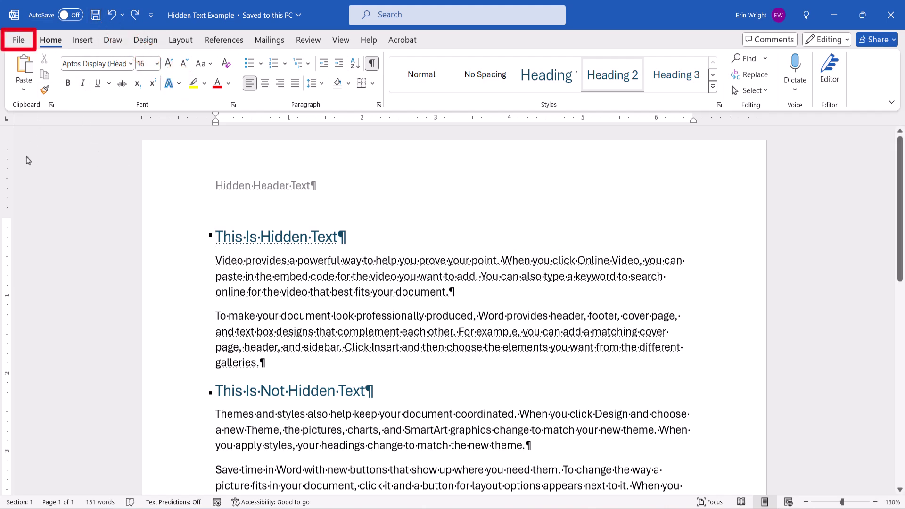
- Launch the Document Inspector from File > Info > Check for Issues > Inspect Document
{"action": "left_click", "coordinate": [19, 40]}
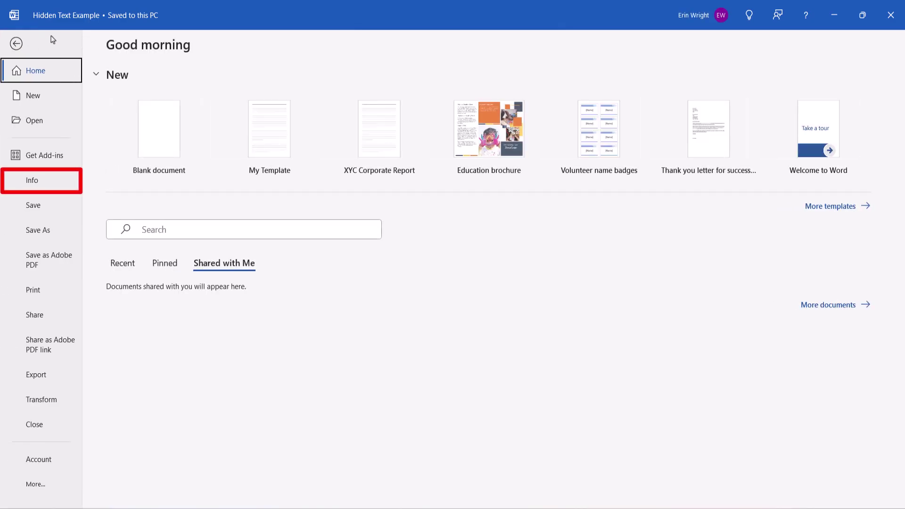
{"action": "left_click", "coordinate": [32, 181]}
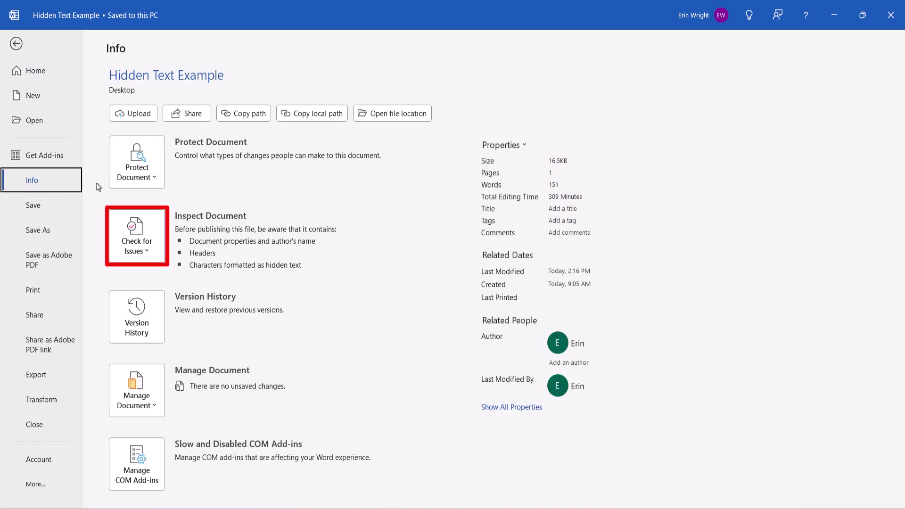
{"action": "left_click", "coordinate": [134, 233]}
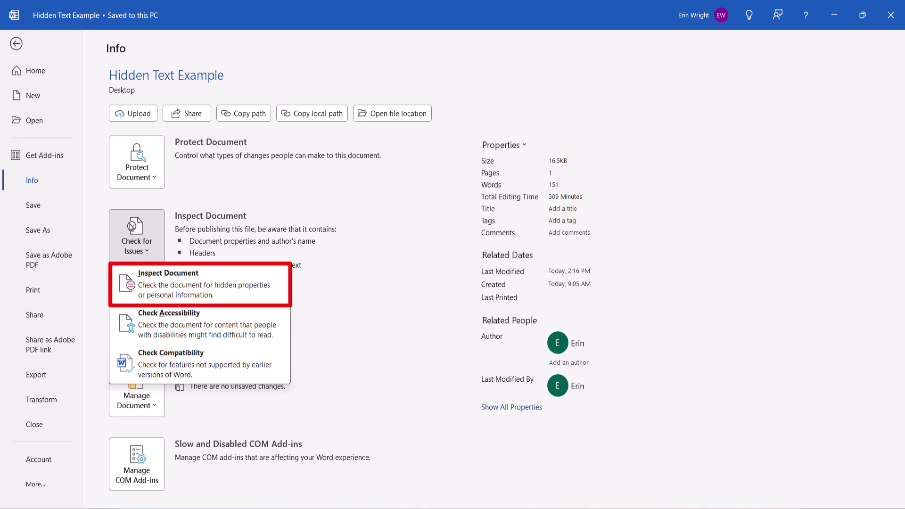
{"action": "left_click", "coordinate": [154, 284]}
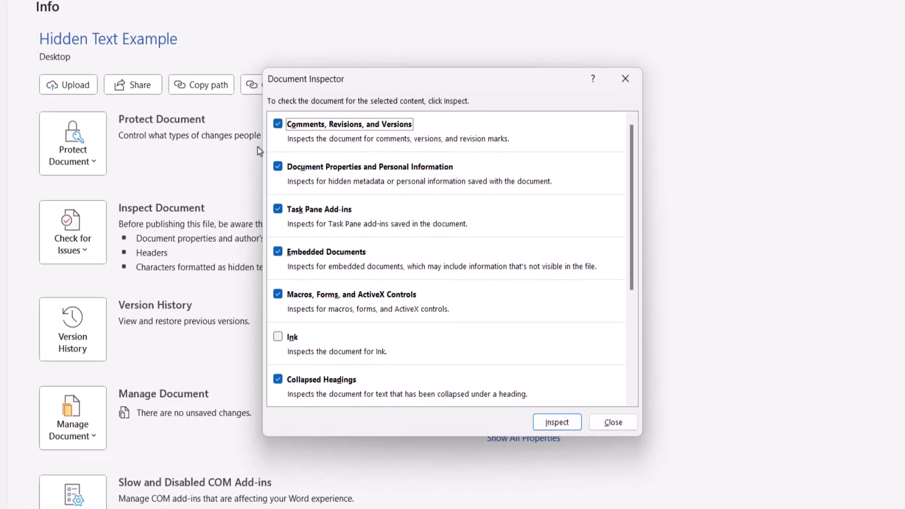
- Uncheck every inspector category except Hidden Text, including comments, properties, add-ins, macros and headers
{"action": "left_click", "coordinate": [301, 142]}
{"action": "left_click", "coordinate": [302, 179]}
{"action": "left_click", "coordinate": [244, 199]}
{"action": "left_click", "coordinate": [244, 250]}
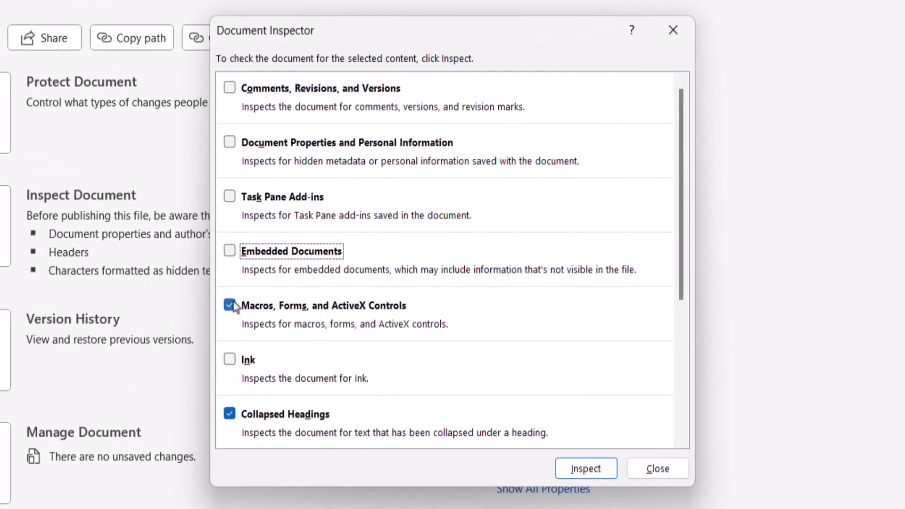
{"action": "left_click", "coordinate": [245, 302]}
{"action": "left_click", "coordinate": [244, 403]}
{"action": "left_click_drag", "start_coordinate": [680, 287], "coordinate": [686, 424]}
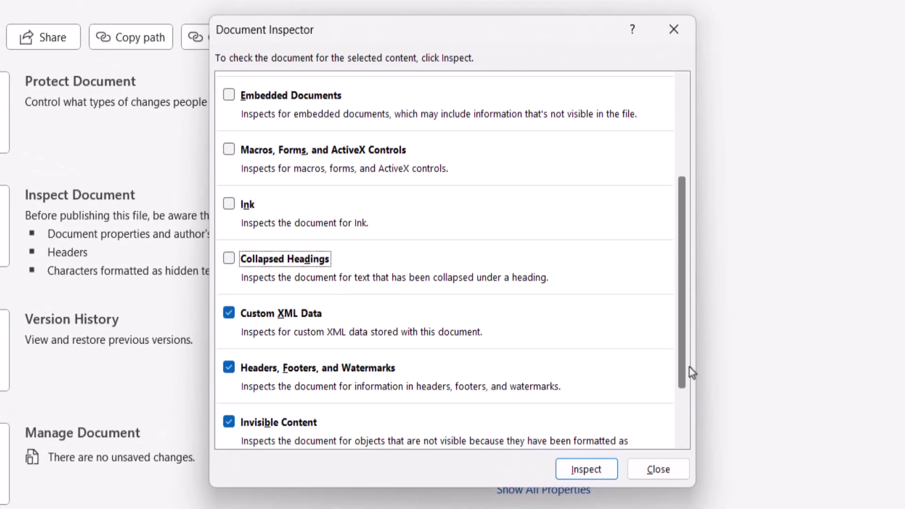
{"action": "left_click", "coordinate": [229, 235]}
{"action": "left_click", "coordinate": [228, 290]}
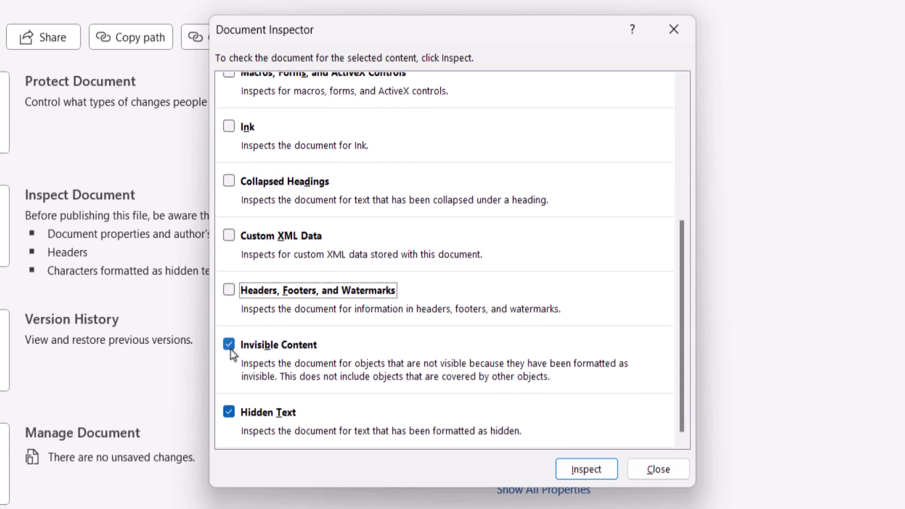
{"action": "left_click", "coordinate": [228, 344]}
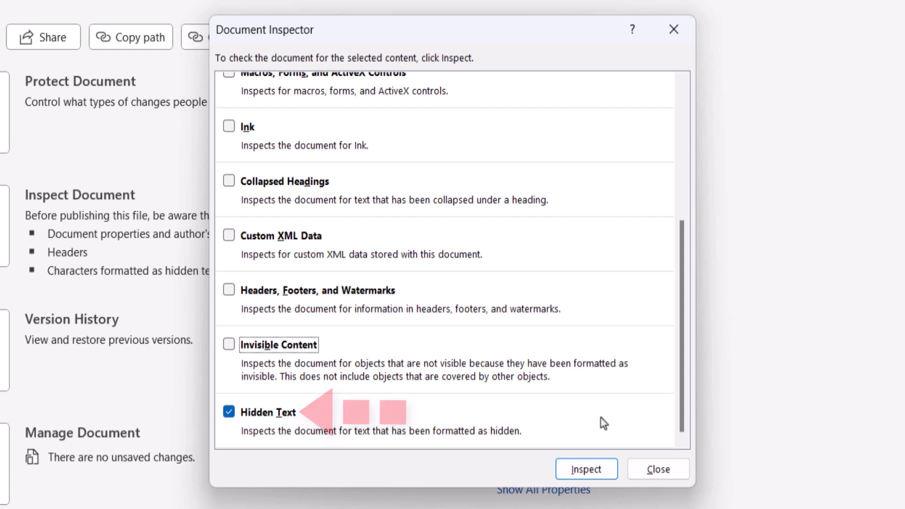
- Run the inspection, use Remove All for Hidden Text, and close the Document Inspector
{"action": "left_click", "coordinate": [586, 468]}
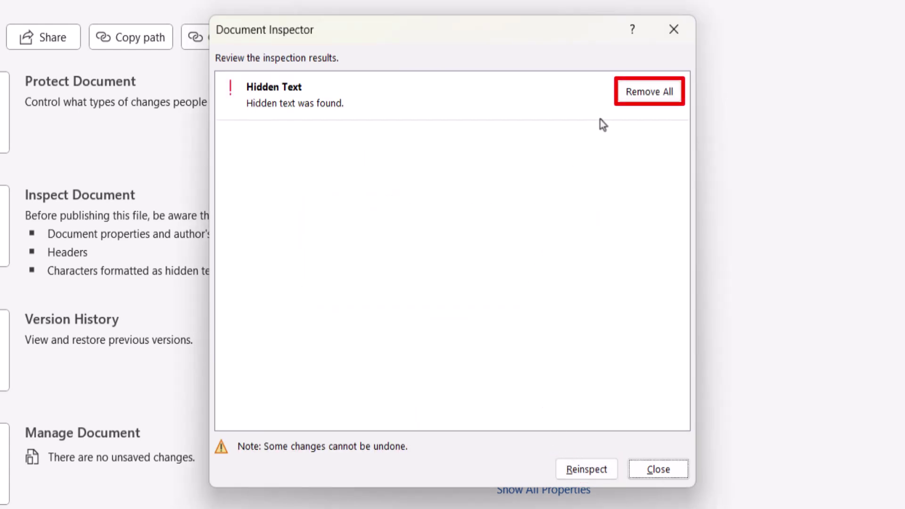
{"action": "left_click", "coordinate": [648, 92]}
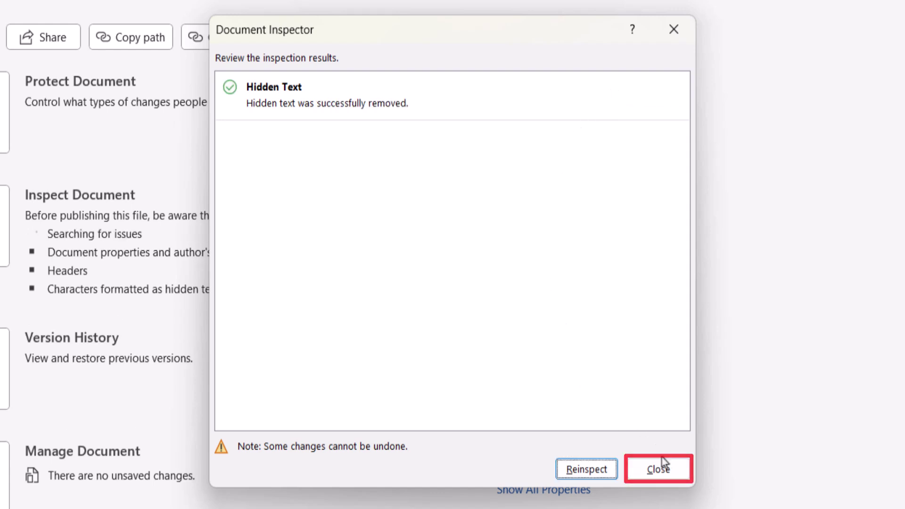
{"action": "left_click", "coordinate": [657, 469]}
{"action": "left_click", "coordinate": [658, 469]}
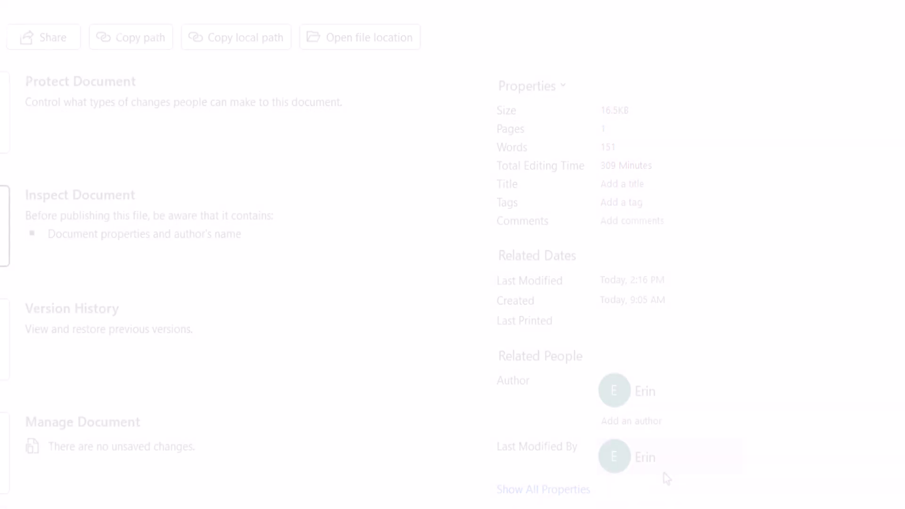